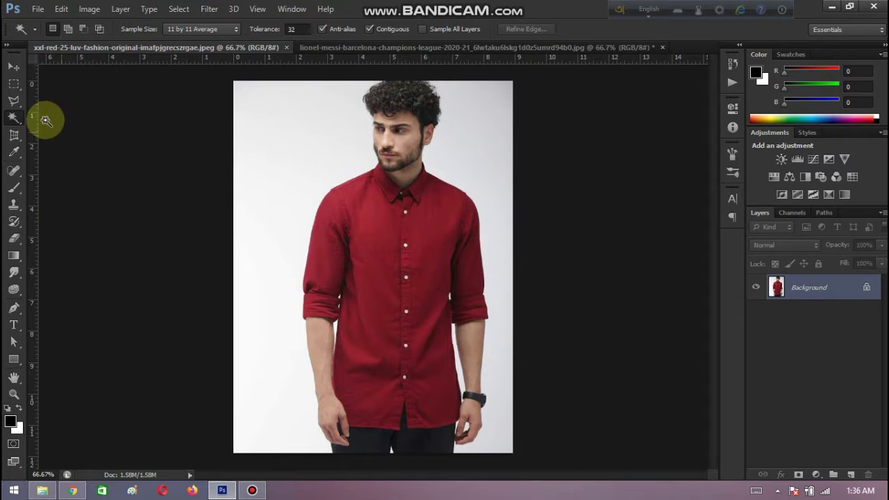
Step: Select the pale backdrop on the left side of the man with the Magic Wand Tool
right_click(18, 117)
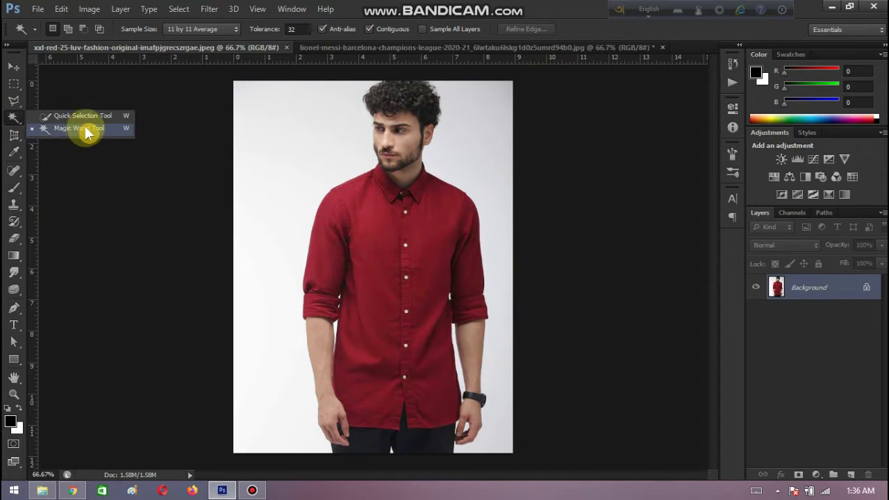
left_click(16, 123)
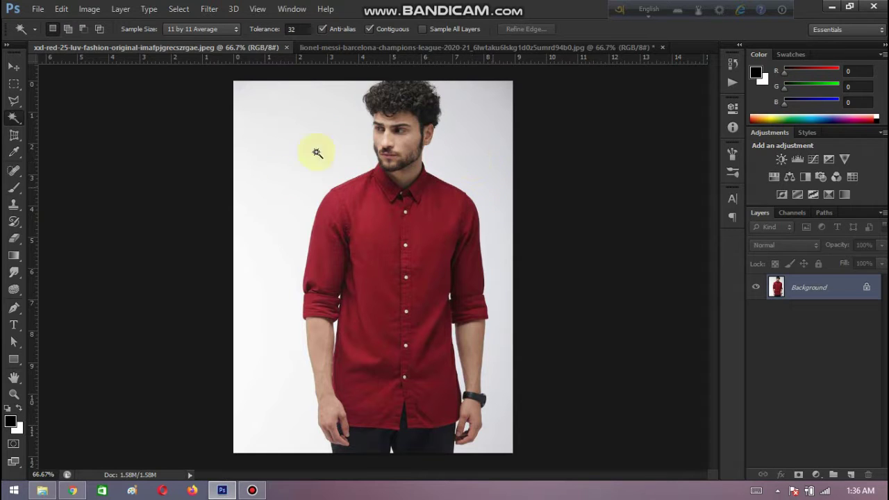
right_click(15, 121)
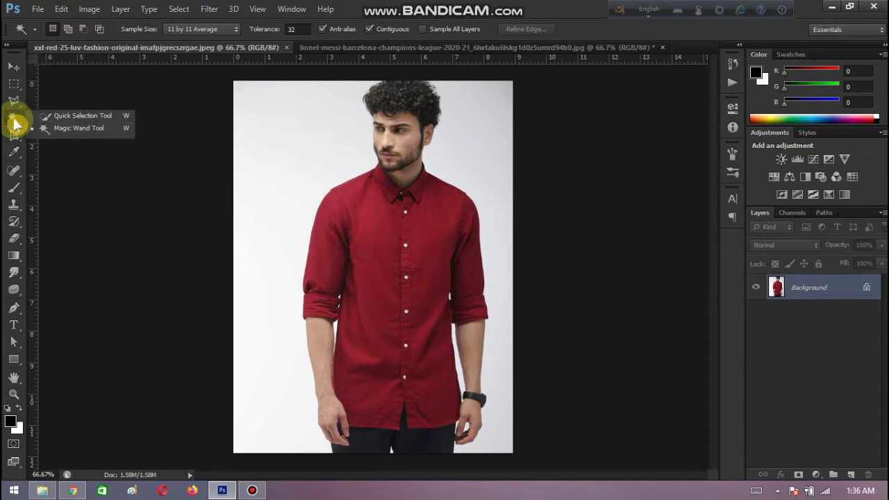
left_click(78, 131)
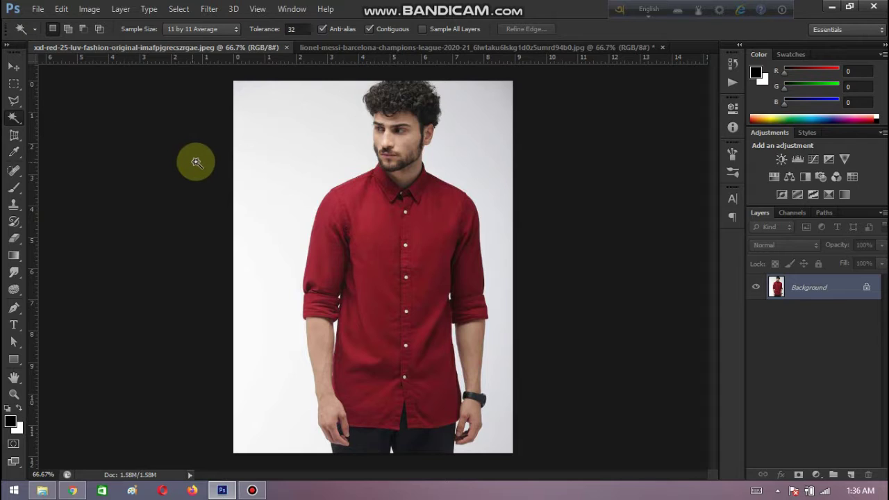
left_click(290, 160)
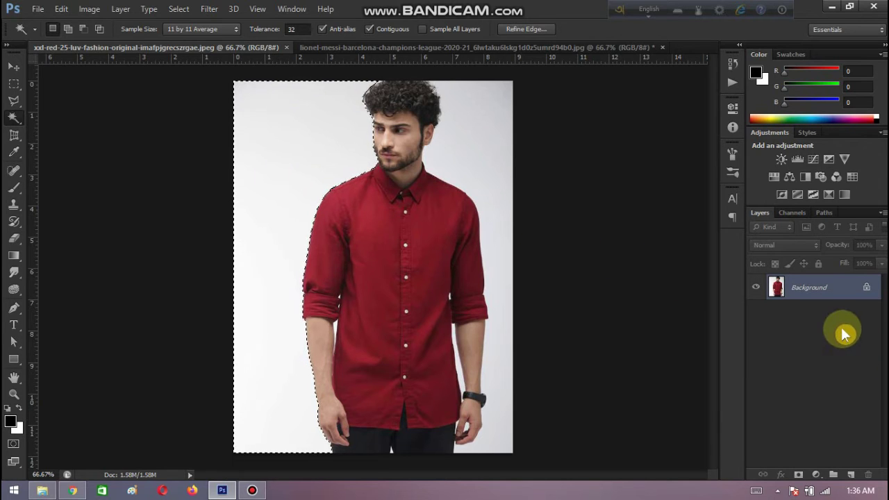
Step: Convert the locked Background into a regular layer and delete the selected backdrop area
double_click(867, 291)
left_click(550, 153)
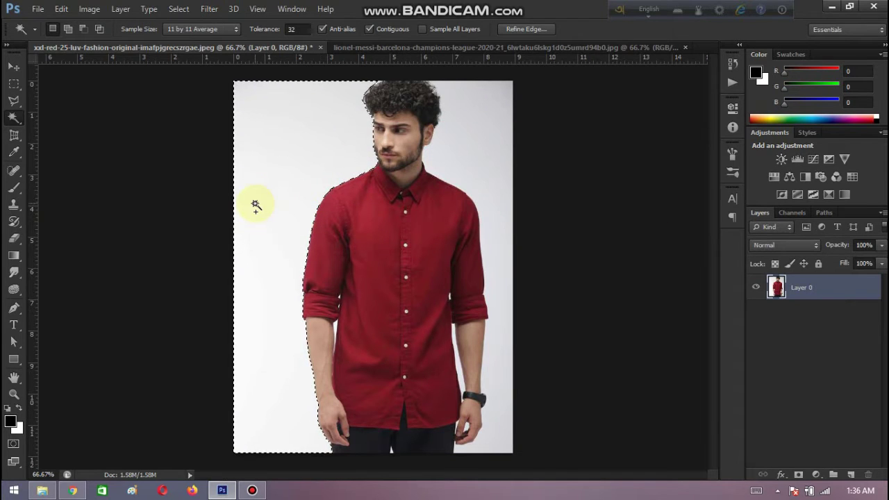
key("shift+Delete")
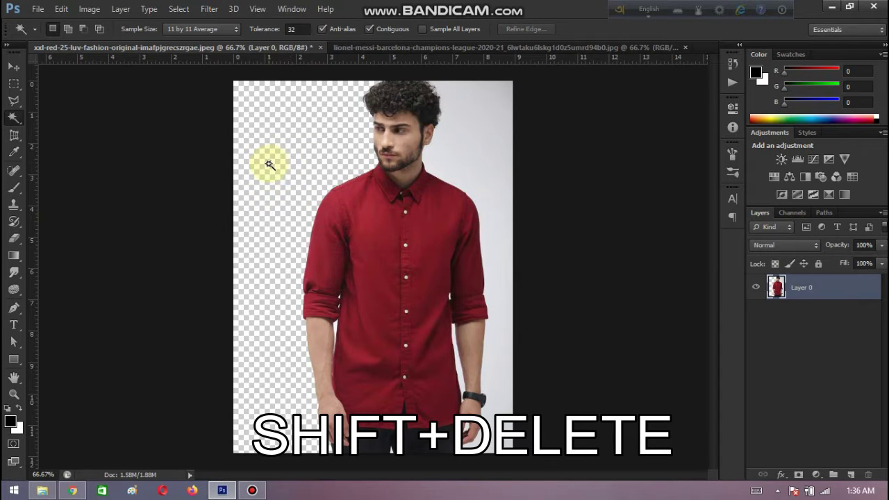
Step: Select the remaining backdrop on the right side of the man, delete it, and clear the selection
left_click(498, 158)
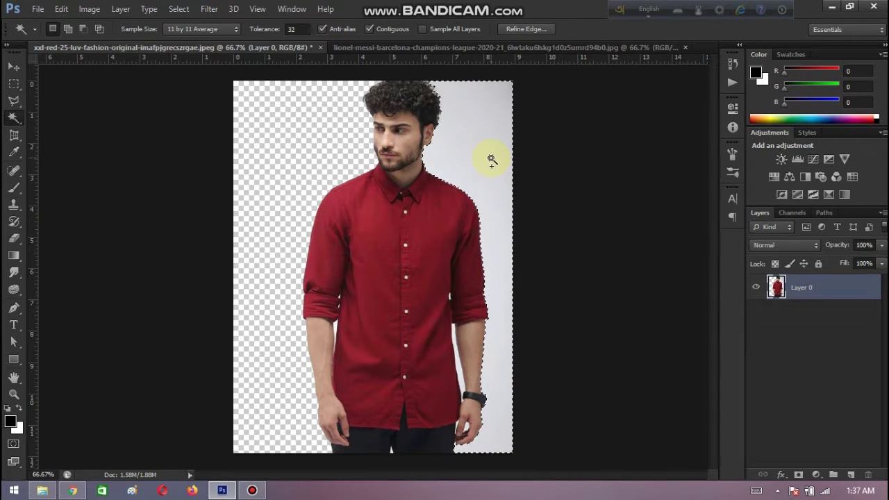
key("Delete")
key("ctrl+d")
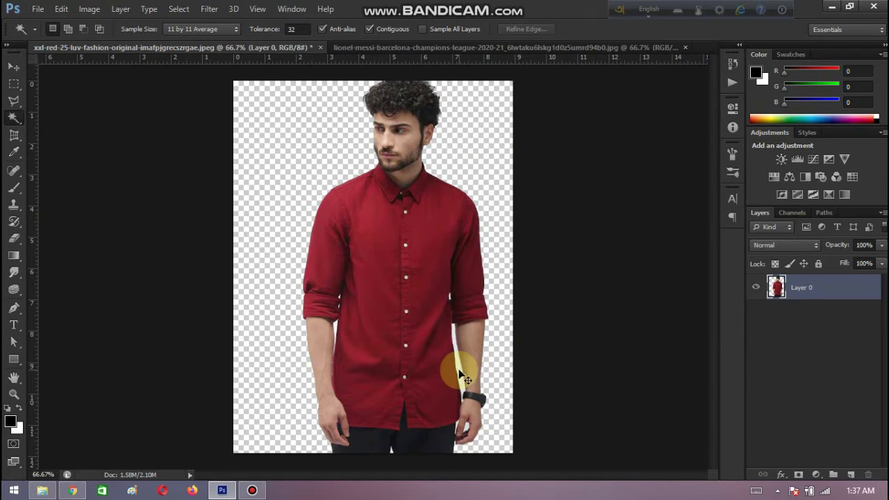
Step: Select the backdrop gap between the shirt and the arm wearing the watch with the Magic Wand, and remove it
key("ctrl+plus")
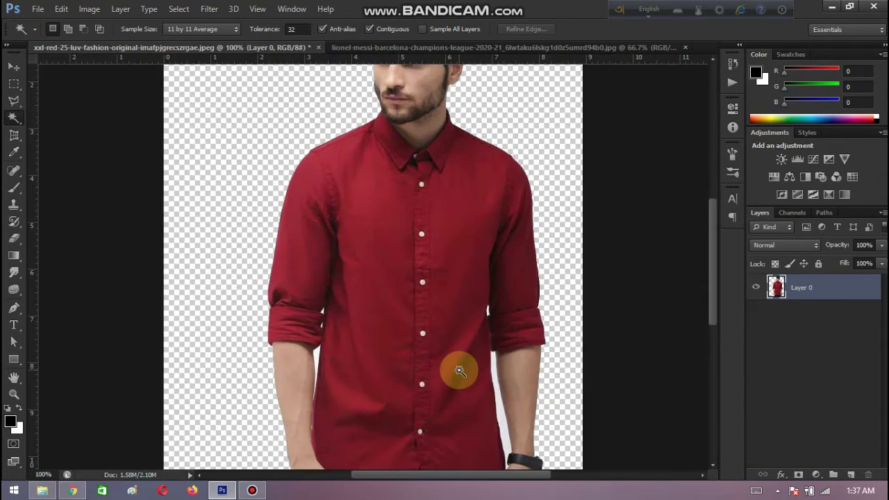
key("ctrl+plus")
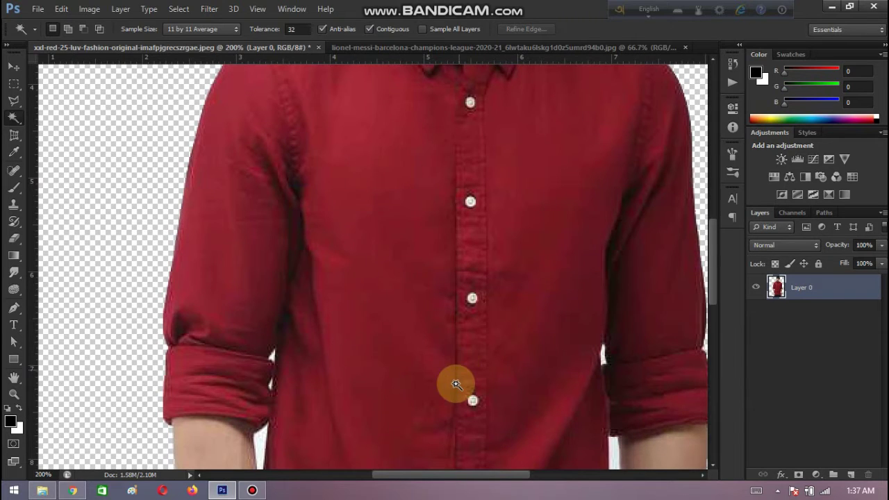
scroll(448, 397, "down", 5)
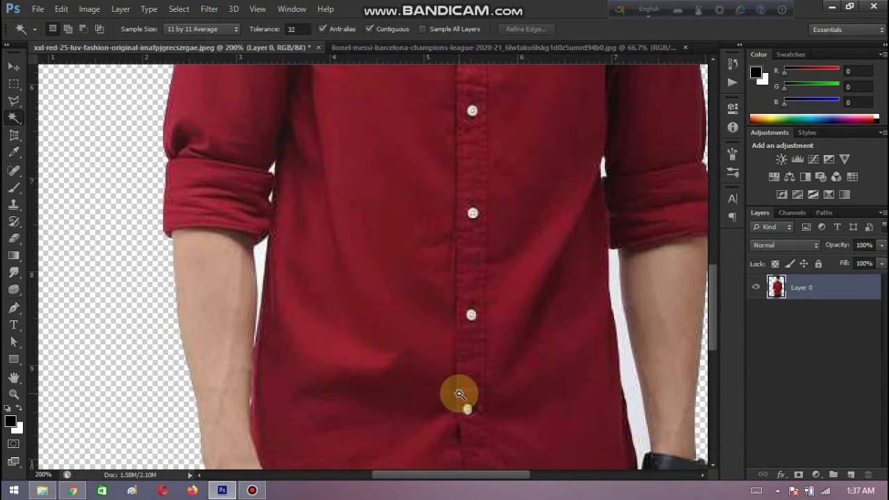
left_click(634, 368)
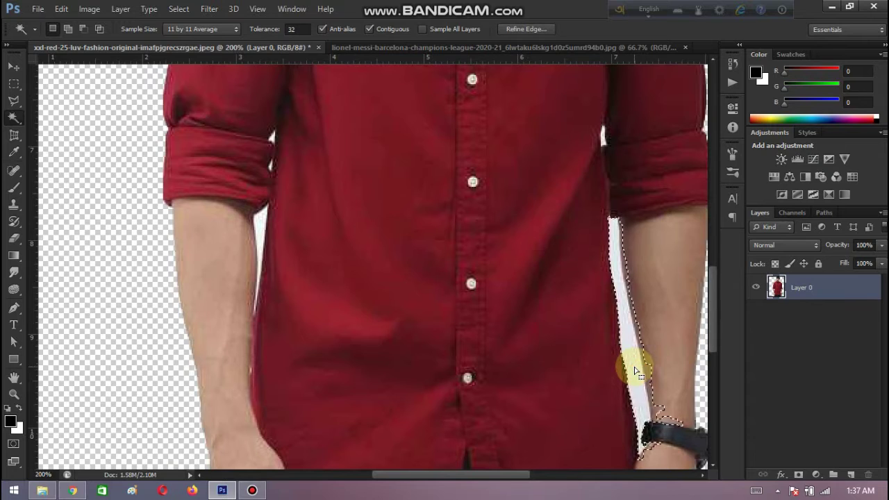
key("ctrl+d")
left_click(630, 357)
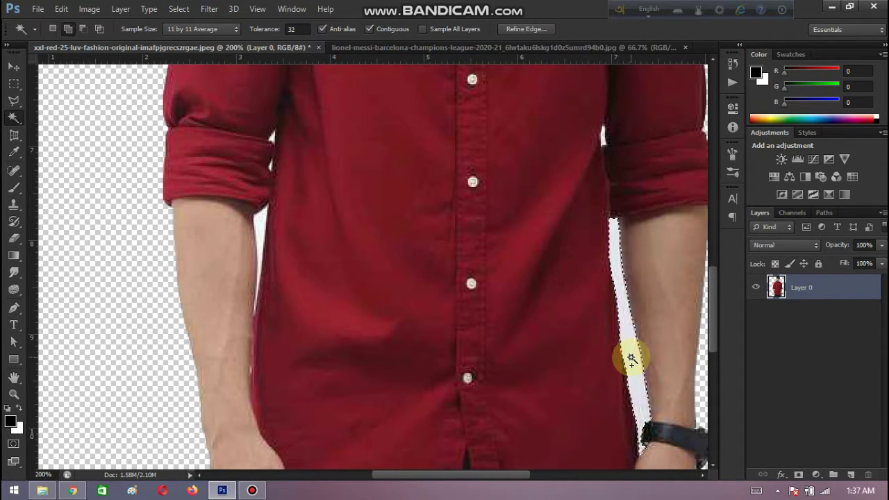
key("ctrl+x")
Step: Using the Quick Selection Tool at brush size 7, delete the backdrop gap between the shirt and the arm without the watch
scroll(635, 356, "up", 3)
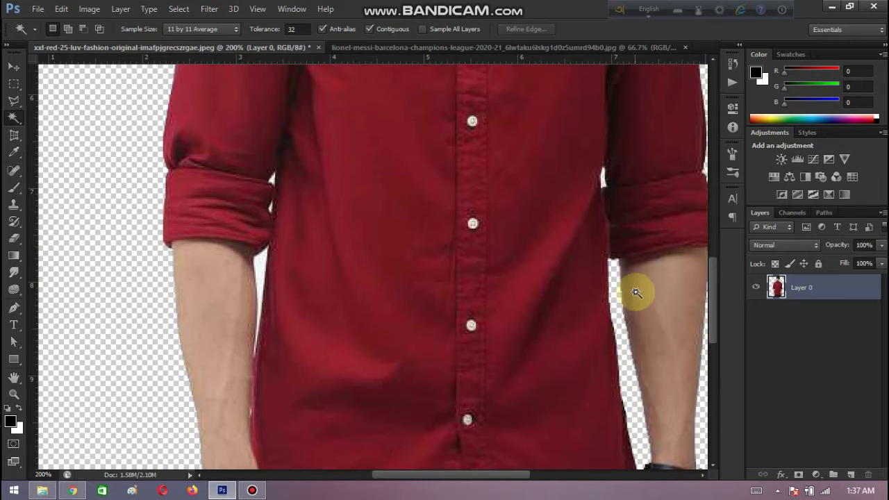
right_click(15, 123)
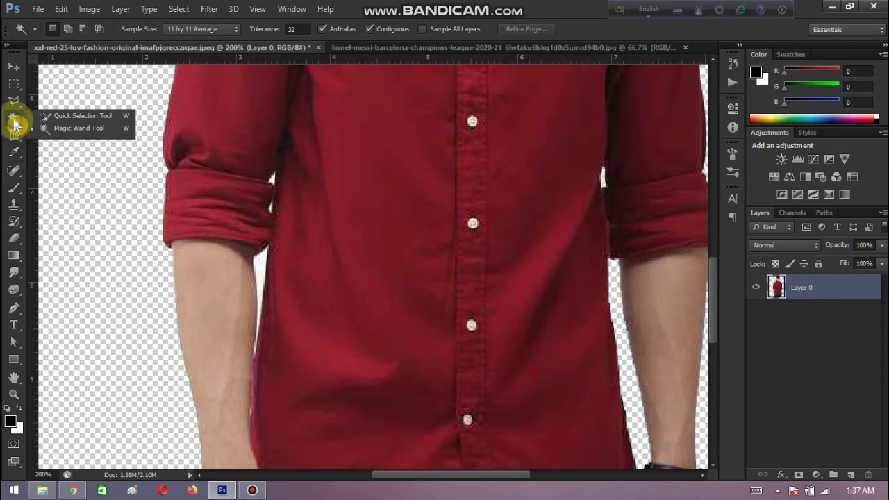
left_click(65, 119)
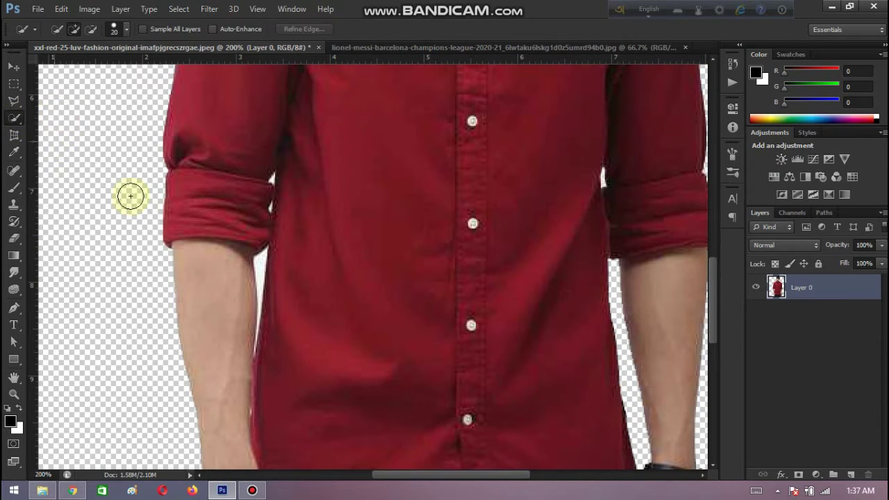
key("[")
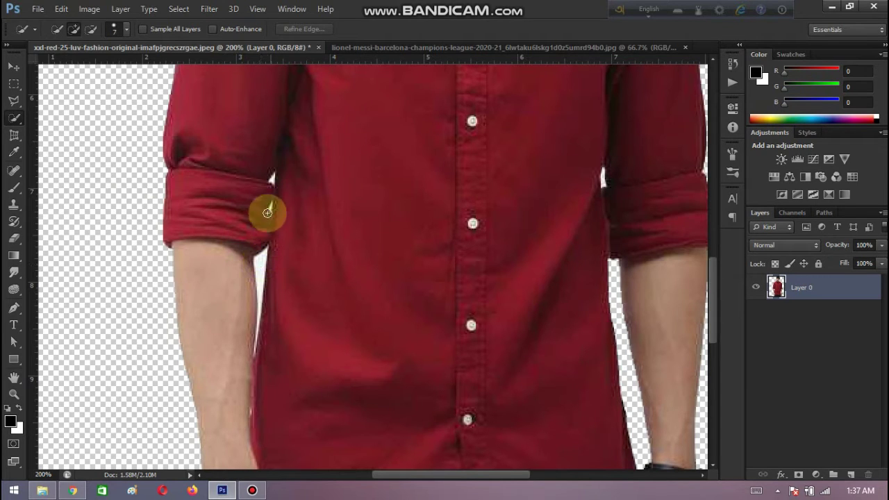
left_click_drag(260, 264, 263, 271)
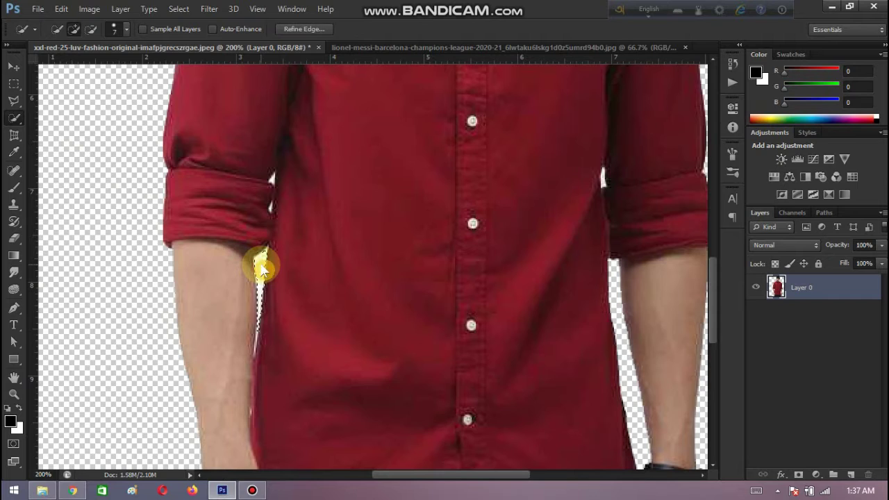
key("Delete")
key("ctrl+d")
Step: Reduce the Quick Selection brush to size 1 and remove the tiny backdrop patches between the shirt and the cuff of the arm without the watch
key("[")
key("[")
key("[")
key("[")
key("[")
key("[")
left_click(273, 180)
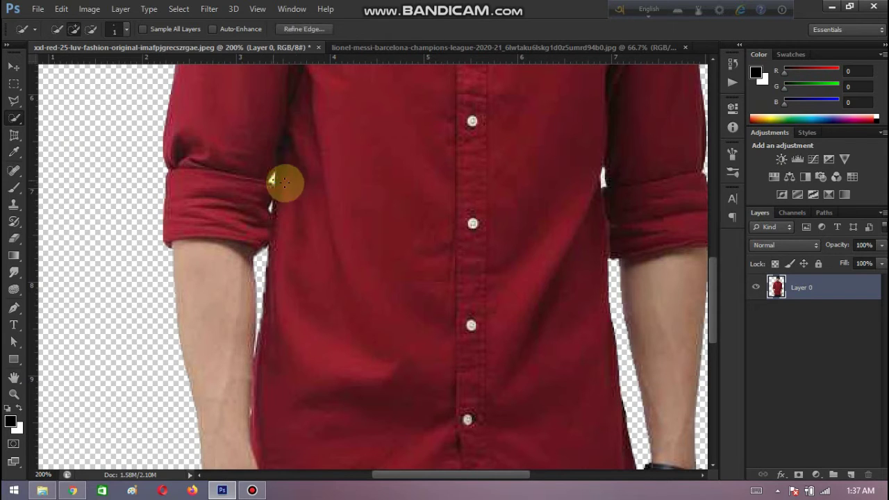
key("Delete")
key("ctrl+d")
left_click(271, 209)
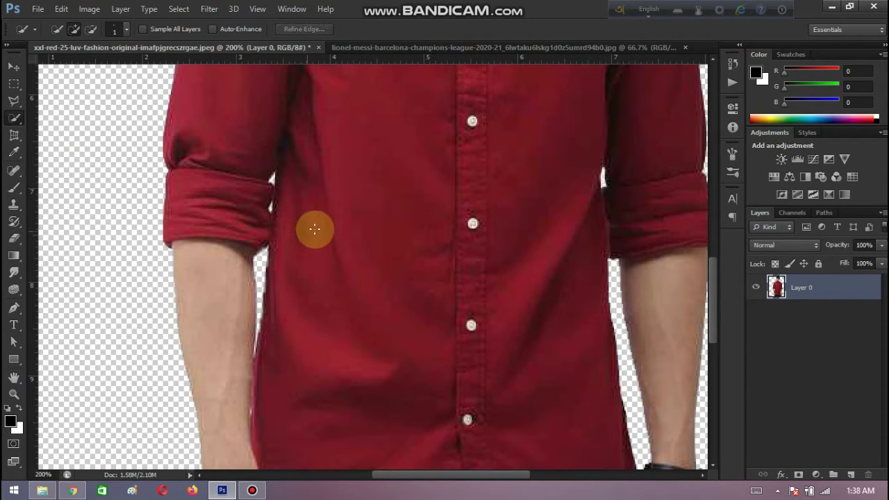
Step: Delete the small white patch between the shirt and the rolled cuff above the watch arm, and clear the selection
left_click(603, 178)
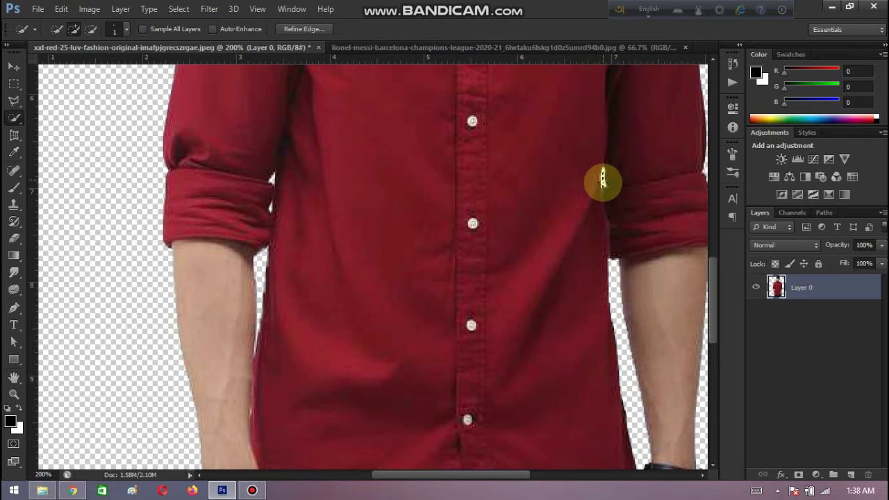
key("Delete")
key("ctrl+d")
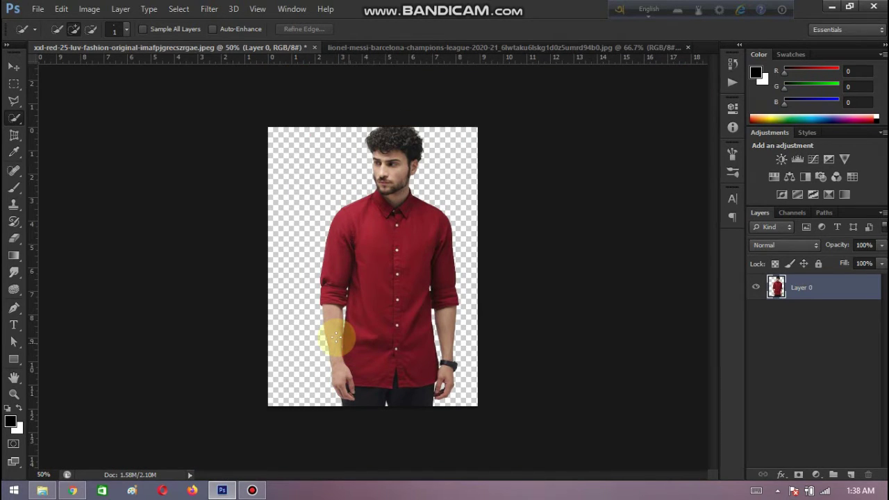
Step: Switch to the Lionel Messi photo and choose the Quick Selection Tool
left_click(457, 50)
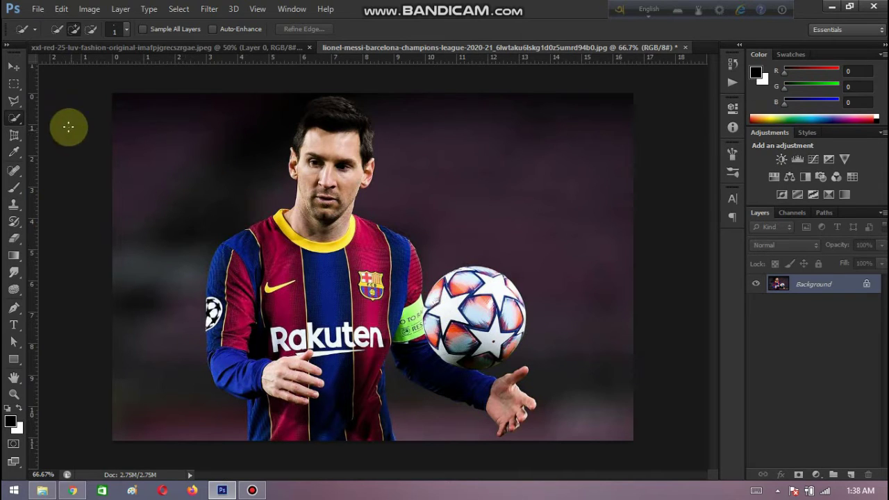
right_click(12, 116)
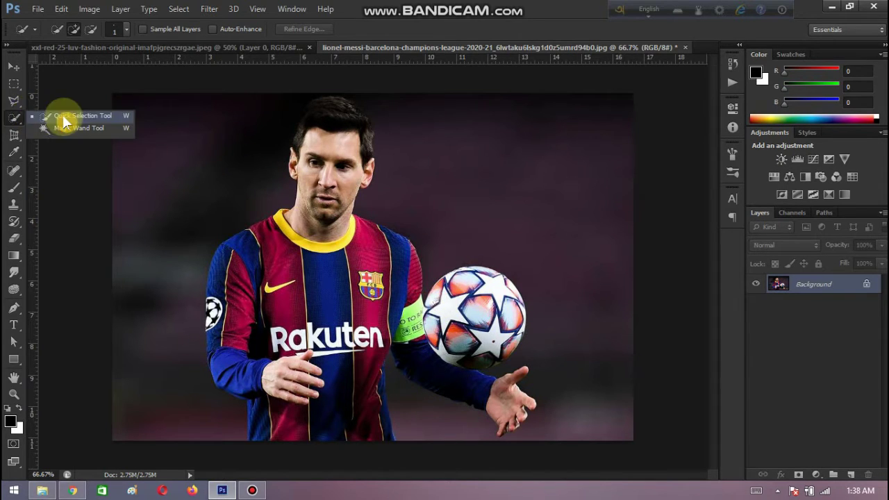
left_click(64, 116)
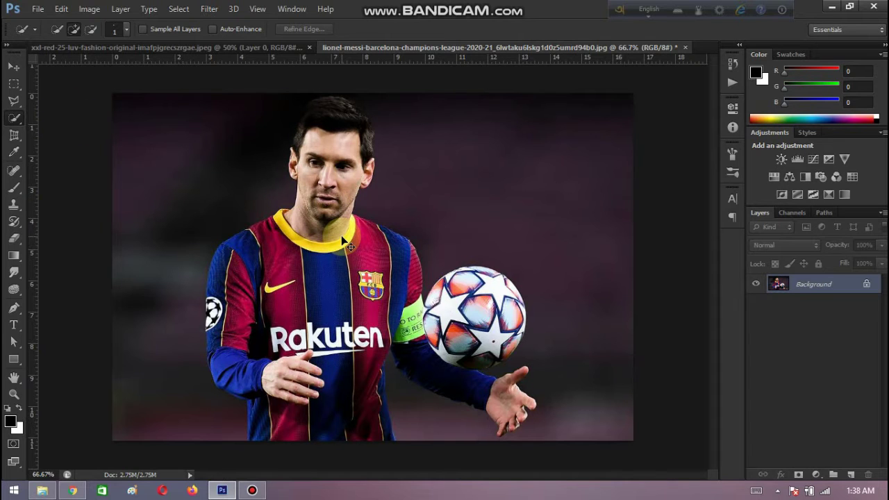
Step: Enlarge the Quick Selection brush to size 30 and select the whole football
key("ctrl+plus")
key("ctrl+plus")
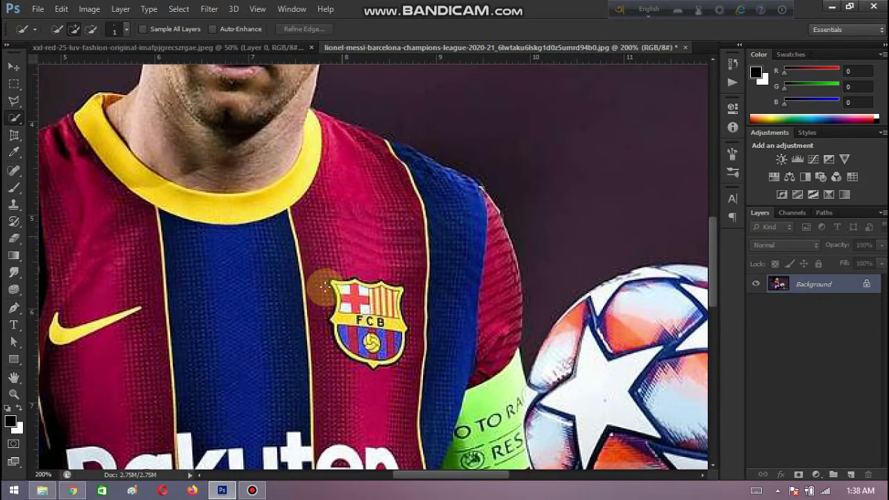
left_click_drag(477, 476, 534, 481)
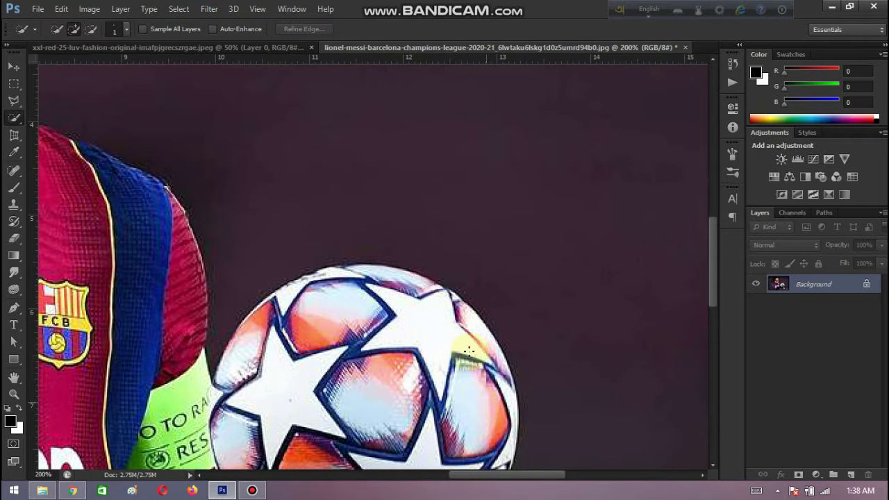
scroll(469, 351, "down", 3)
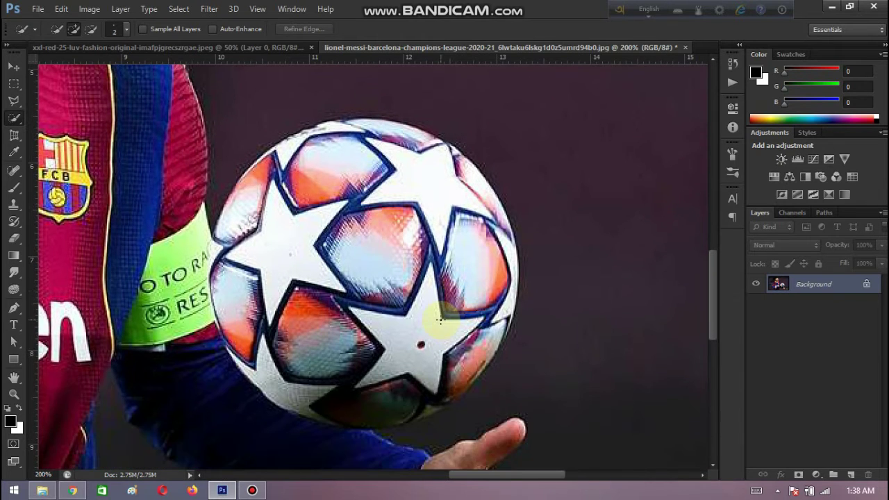
key("bracketright")
key("bracketright")
key("bracketright")
key("bracketright")
key("bracketright")
key("bracketright")
key("bracketright")
key("bracketright")
key("bracketright")
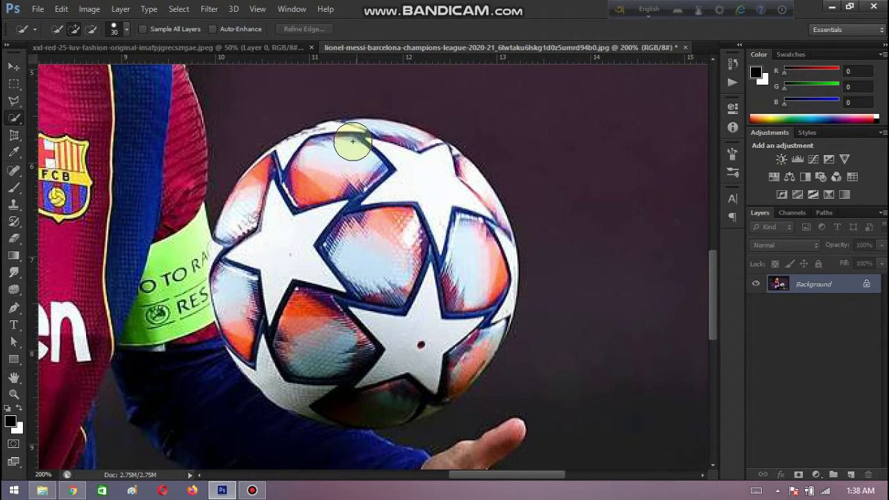
mouse_move(358, 142)
left_mouse_down()
mouse_move(432, 168)
mouse_move(455, 189)
mouse_move(364, 191)
mouse_move(272, 174)
mouse_move(230, 255)
mouse_move(237, 331)
mouse_move(282, 372)
mouse_move(352, 392)
mouse_move(420, 393)
mouse_move(446, 376)
mouse_move(489, 316)
mouse_move(488, 259)
mouse_move(427, 303)
left_mouse_up()
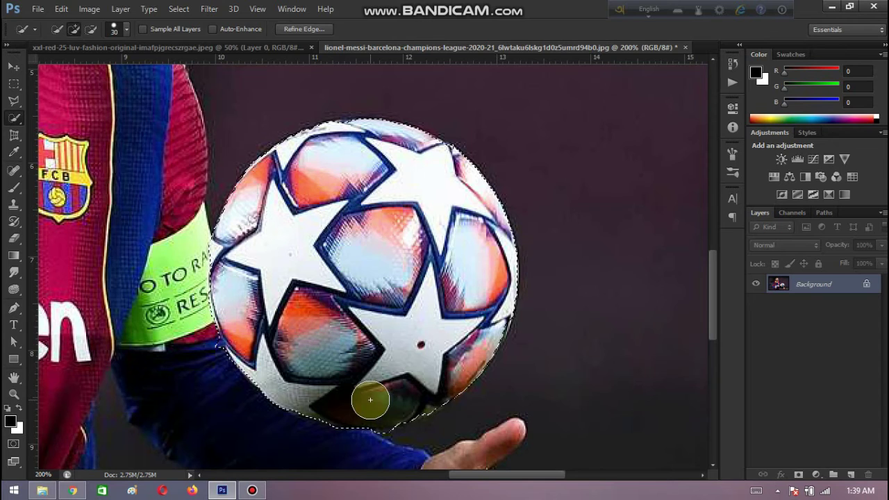
Step: Subtract the sleeve areas spilling over beneath the football from the selection so it follows the ball's lower edge
key("alt")
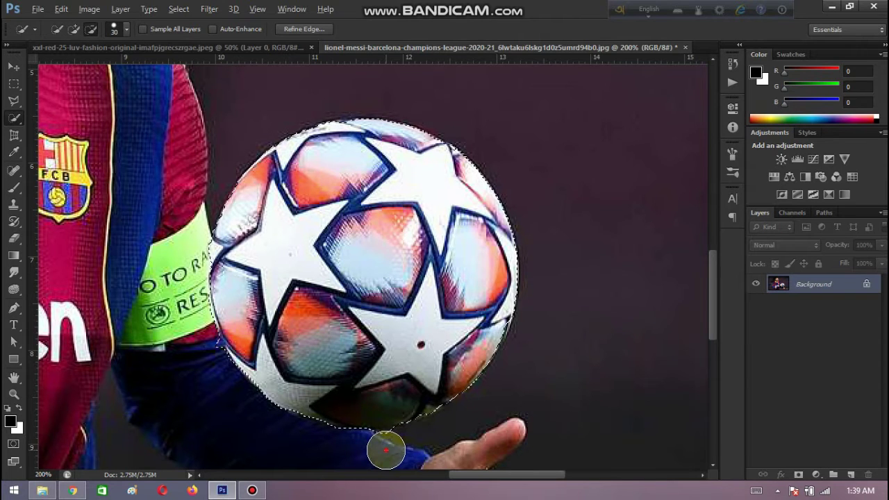
left_click(386, 450)
left_click(375, 450)
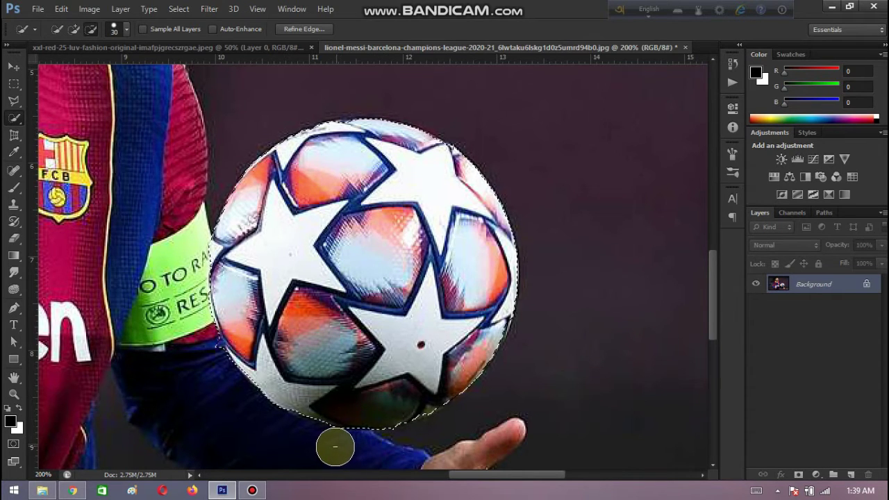
left_click(334, 447)
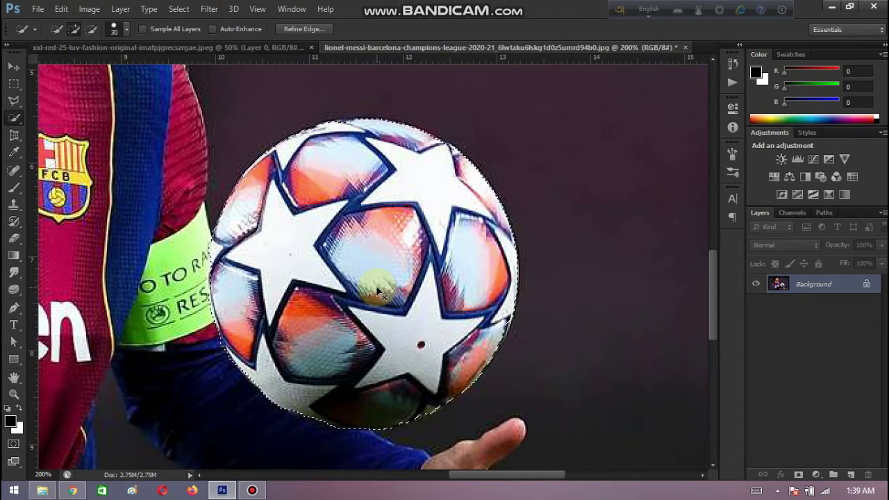
key("ctrl+minus")
key("ctrl+minus")
key("ctrl+minus")
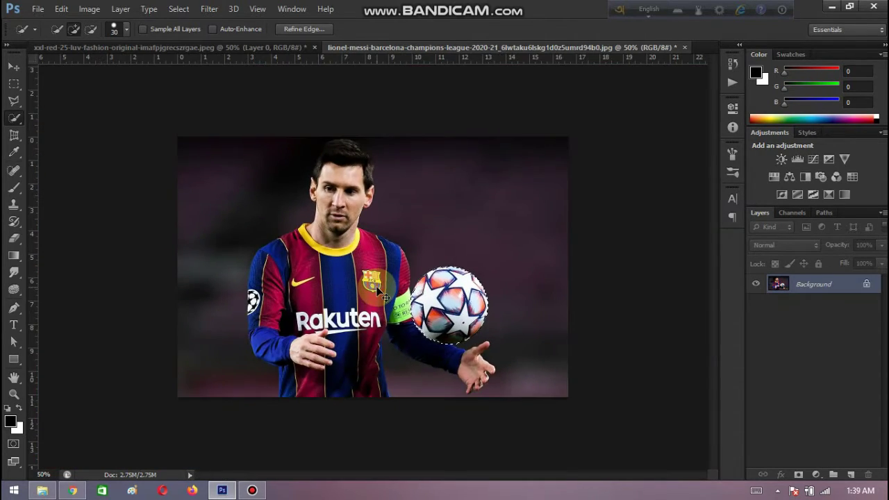
Step: Invert the football selection and convert the locked Background into the regular layer Layer 0
key("ctrl+plus")
key("ctrl+shift+i")
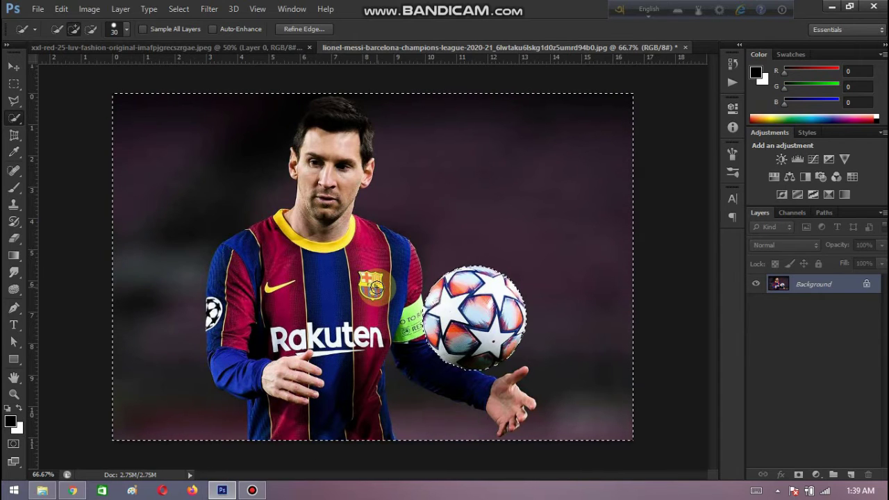
double_click(867, 286)
left_click(555, 154)
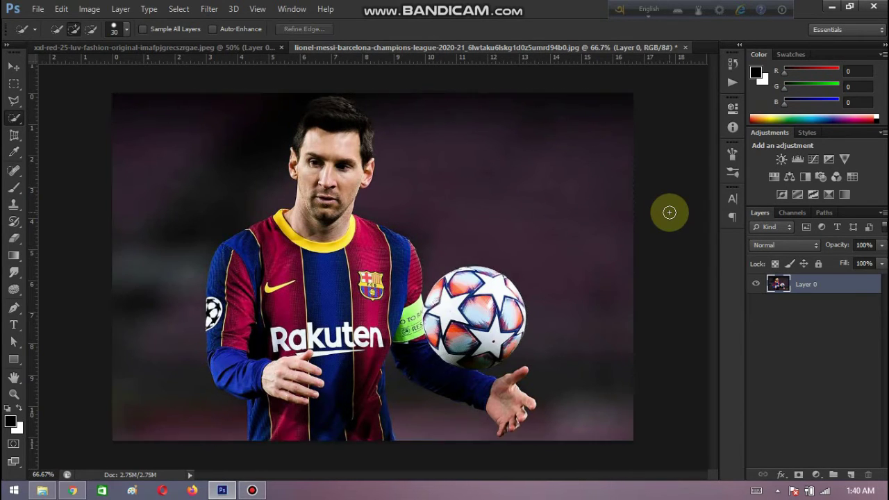
Step: Try deleting everything outside the football, and undo the deletion
key("Delete")
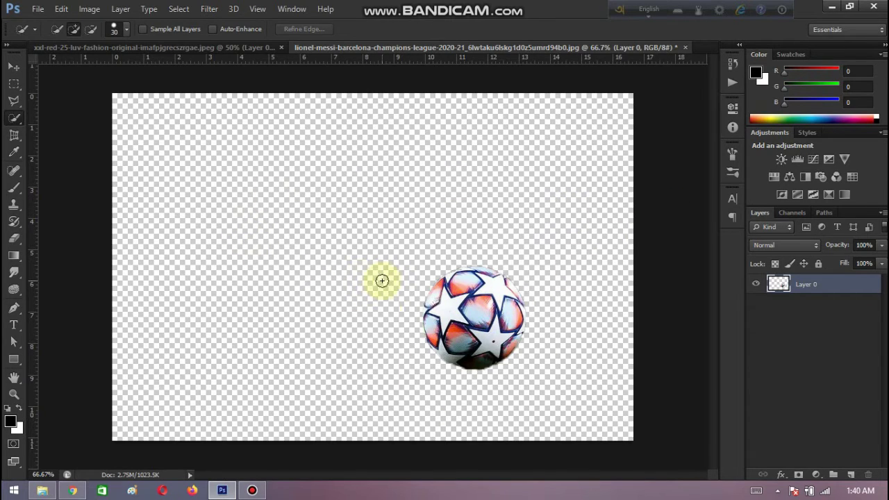
key("ctrl+z")
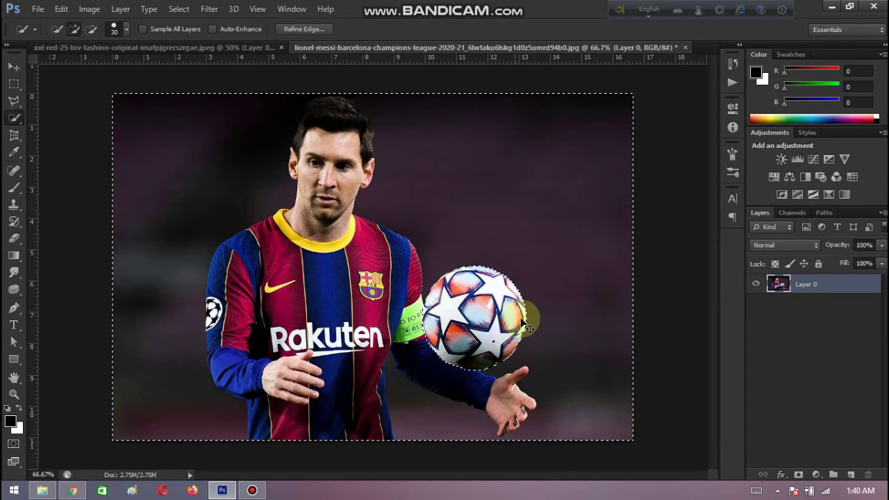
Step: Clear the old selection, then quick-select the backdrop on the crest-free side of the player, excluding his hair and sleeve, and delete it
key("ctrl+d")
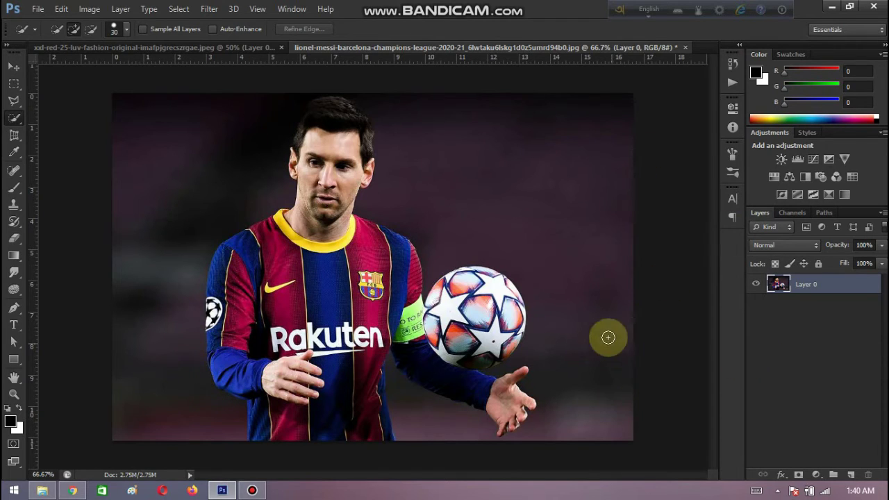
mouse_move(231, 430)
left_mouse_down()
mouse_move(233, 418)
mouse_move(194, 405)
mouse_move(141, 423)
mouse_move(139, 413)
mouse_move(159, 369)
mouse_move(161, 260)
mouse_move(189, 220)
left_mouse_up()
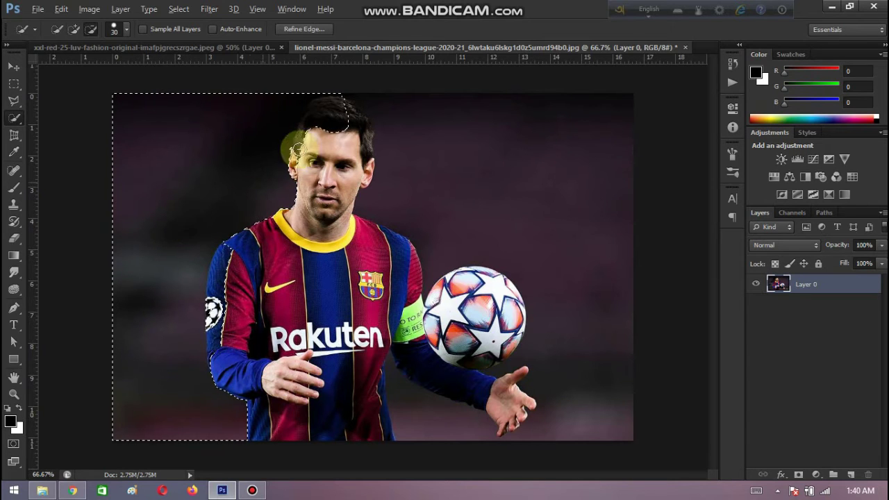
left_click_drag(330, 100, 308, 124)
mouse_move(234, 331)
left_mouse_down()
mouse_move(217, 346)
mouse_move(228, 276)
left_mouse_up()
key("Delete")
key("ctrl+d")
Step: Quick-select the remaining backdrop beside the player's head and raised arm together with the football, delete it, and clear the selection
mouse_move(350, 94)
left_mouse_down()
mouse_move(442, 111)
mouse_move(337, 109)
mouse_move(326, 154)
left_mouse_up()
left_click_drag(594, 118, 383, 141)
left_click_drag(439, 277, 436, 282)
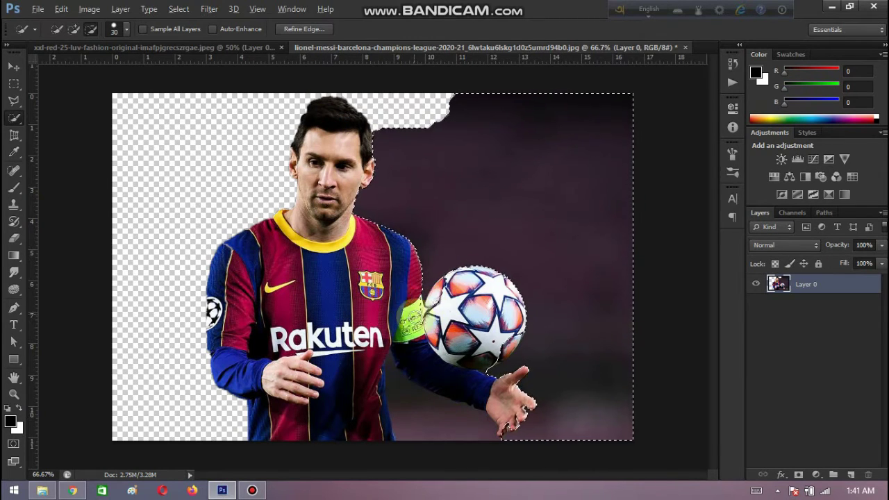
mouse_move(431, 316)
left_mouse_down()
mouse_move(447, 335)
mouse_move(495, 343)
mouse_move(456, 299)
mouse_move(524, 296)
left_mouse_up()
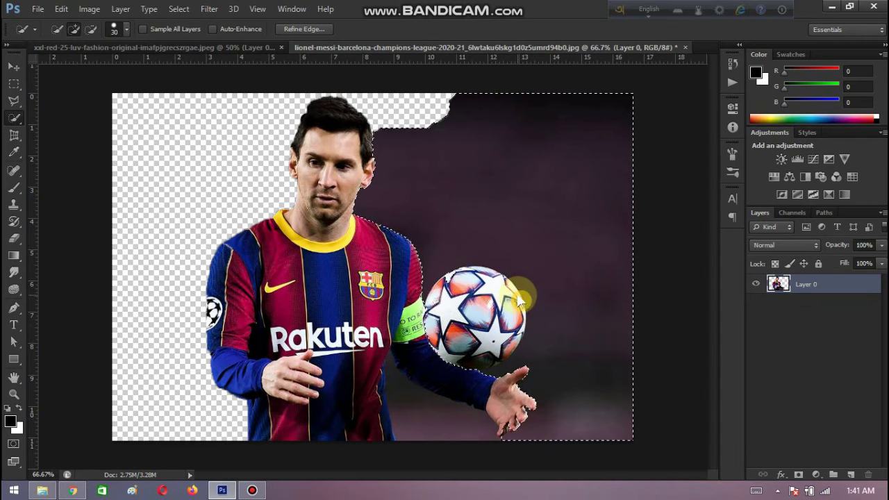
key("Delete")
key("ctrl+d")
Step: Select the backdrop patch between the shirt and the outstretched forearm, keeping the shirt edge out, delete it, and clear the selection
mouse_move(420, 423)
left_mouse_down()
mouse_move(425, 388)
mouse_move(407, 361)
mouse_move(478, 391)
left_mouse_up()
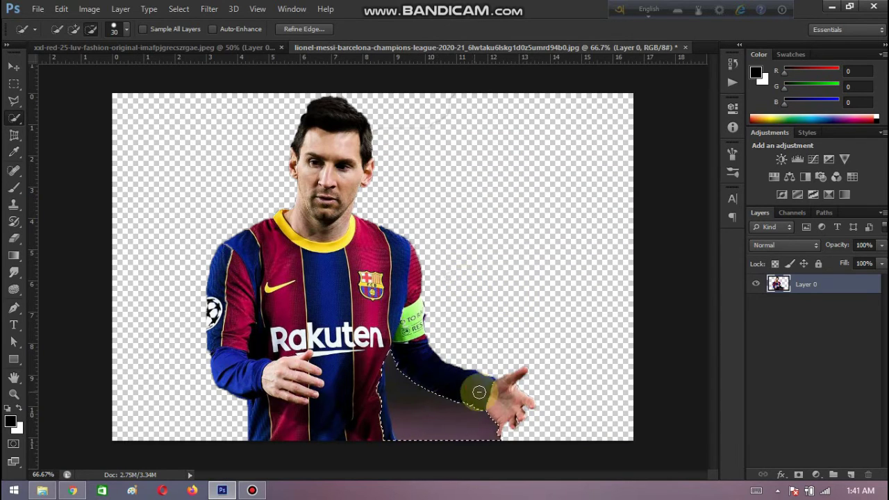
mouse_move(379, 375)
left_mouse_down()
mouse_move(384, 392)
mouse_move(393, 383)
mouse_move(390, 362)
mouse_move(383, 391)
left_mouse_up()
key("Delete")
key("ctrl+d")
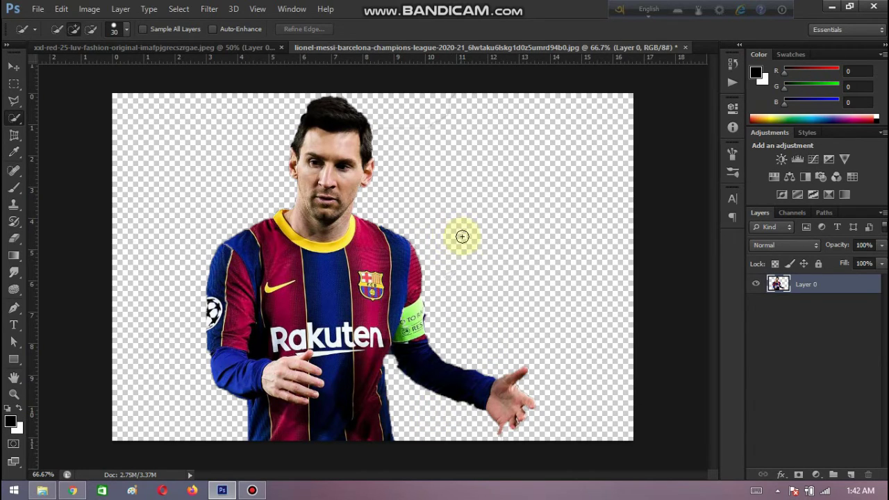
left_click(16, 120)
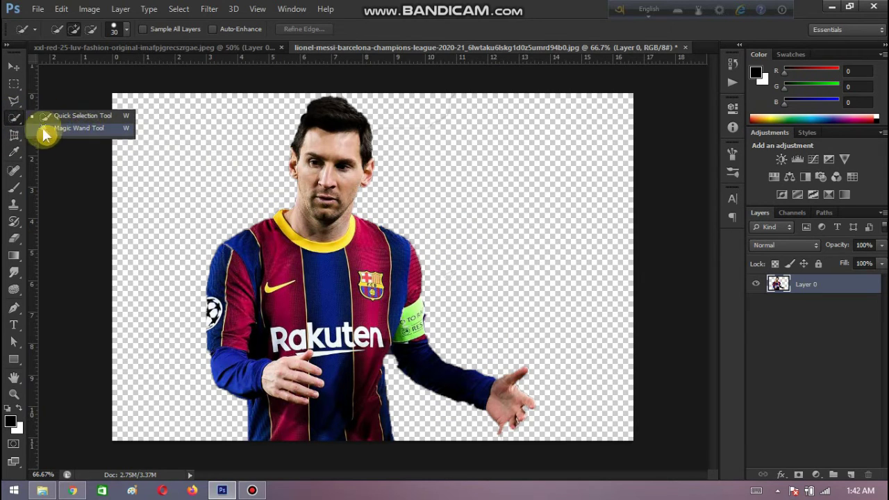
left_click(16, 120)
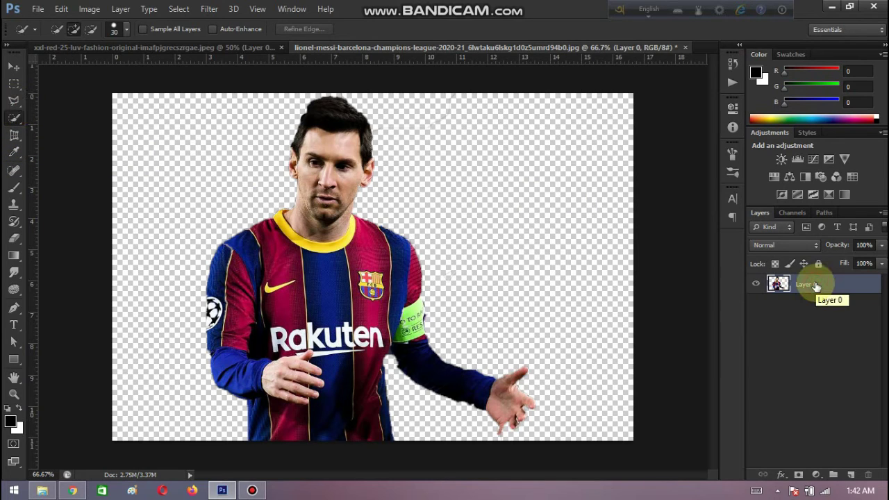
Step: Duplicate the cut-out player layer and fill the original Layer 0 beneath it with white
key("ctrl+j")
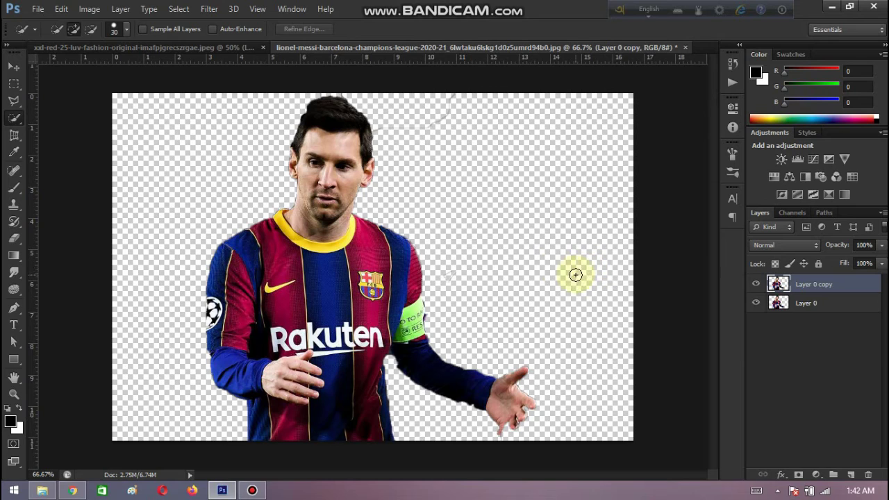
left_click(802, 304)
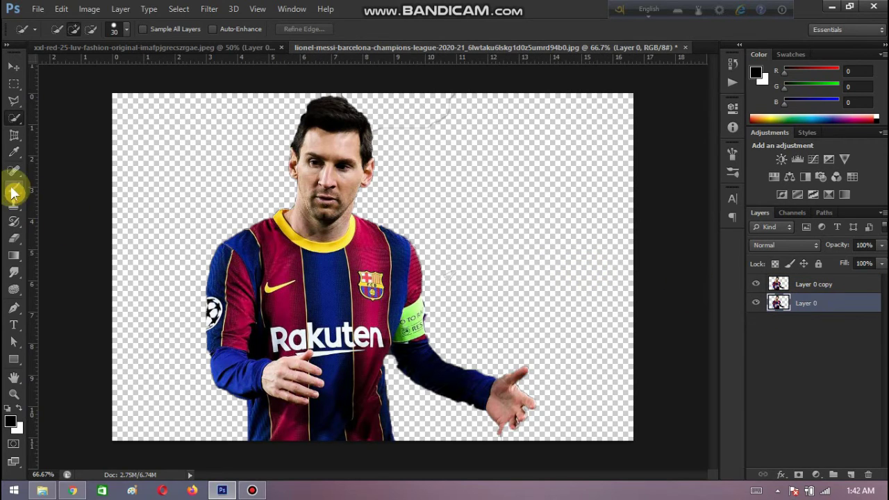
key("x")
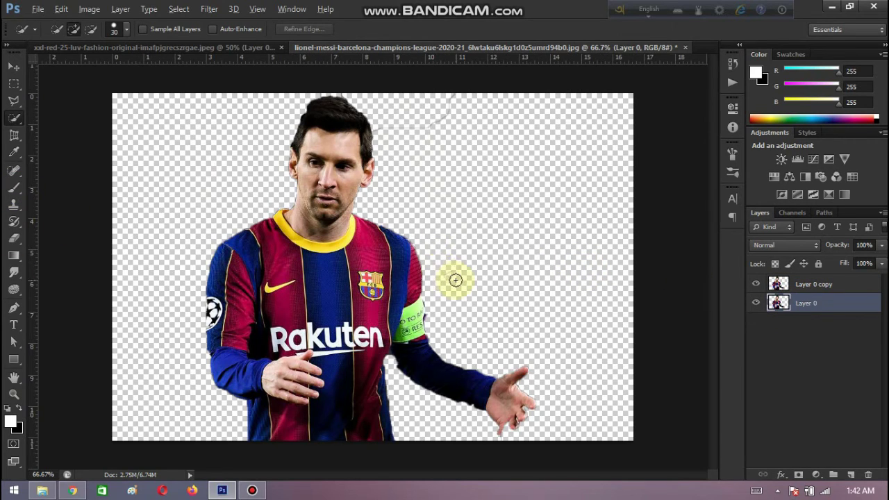
key("alt+Delete")
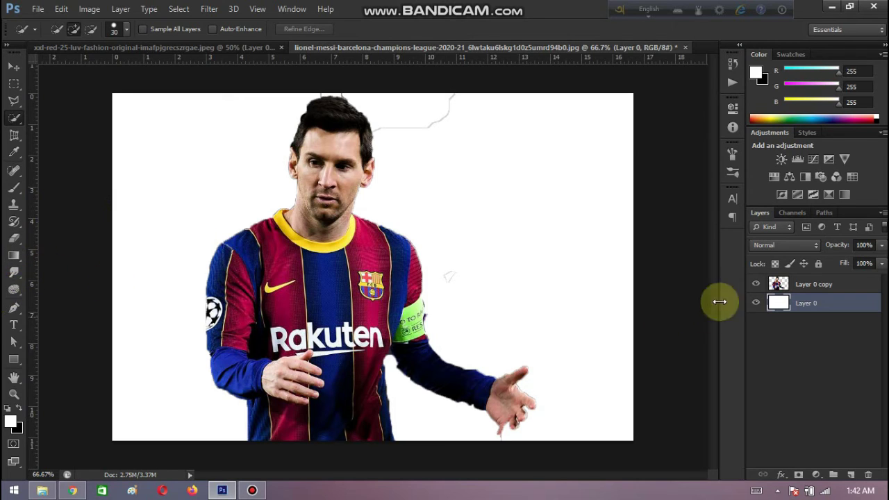
Step: Erase the leftover outline traces above the head, beside the shoulder and below the hand on Layer 0 copy with the Eraser
left_click(802, 285)
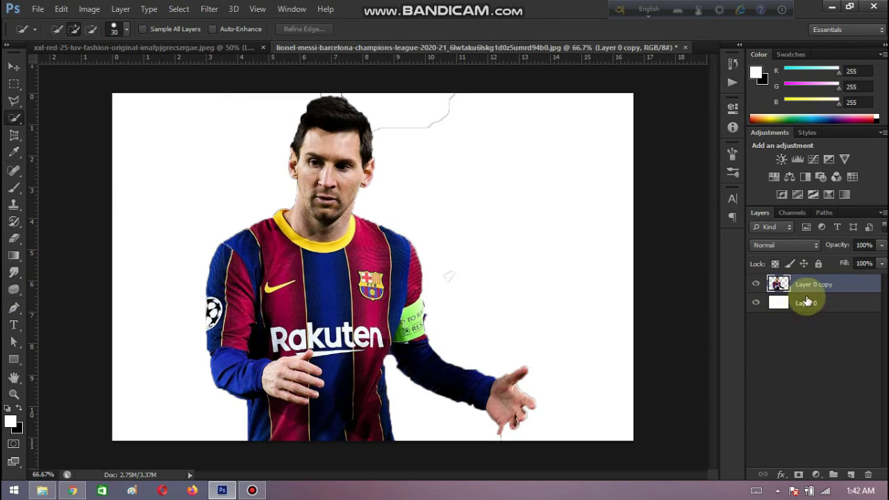
left_click(17, 240)
mouse_move(425, 120)
left_mouse_down()
mouse_move(450, 106)
mouse_move(425, 125)
mouse_move(388, 131)
mouse_move(351, 89)
mouse_move(307, 88)
left_mouse_up()
left_click_drag(448, 279, 458, 286)
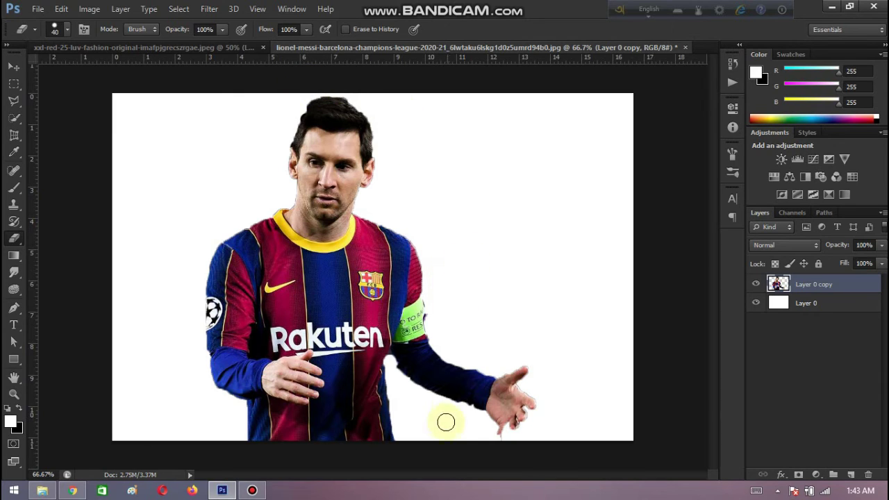
left_click_drag(435, 427, 521, 451)
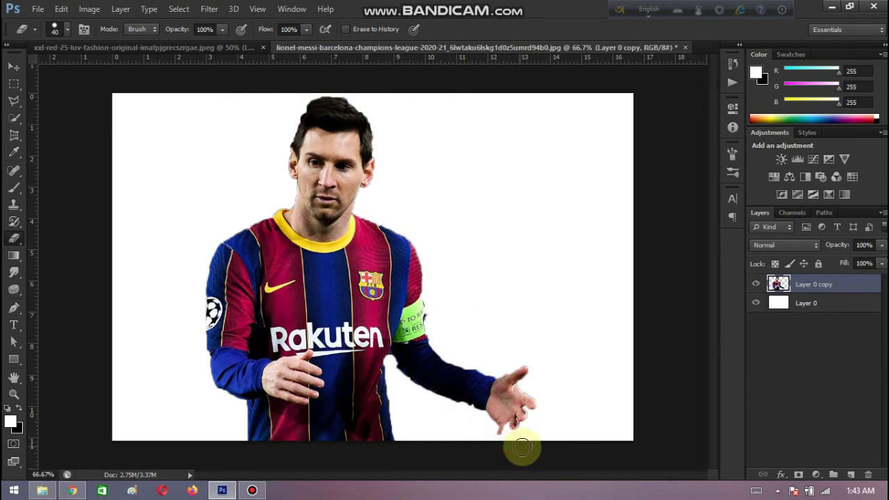